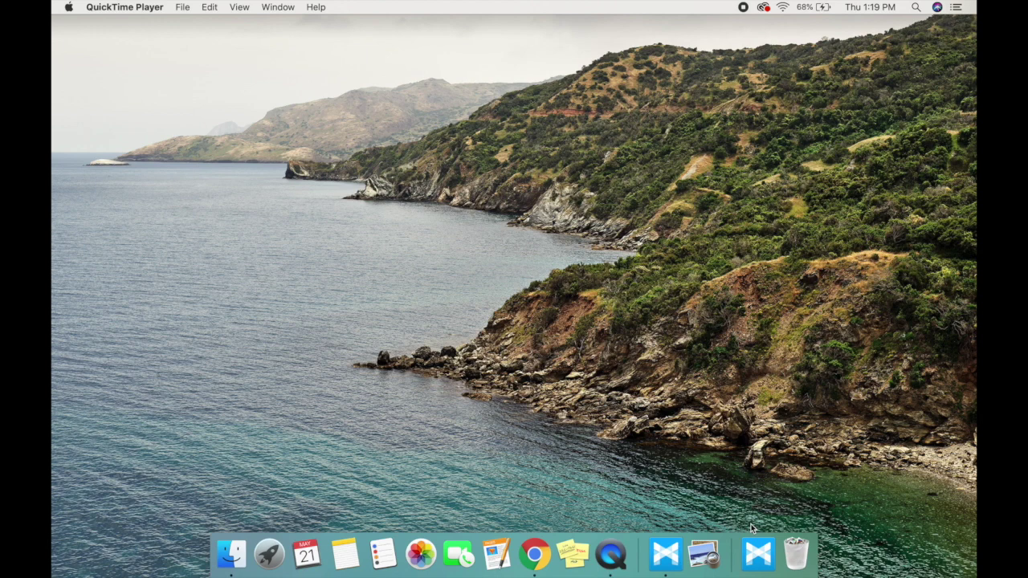
Step: Open MaX UC and bring up the dialog for creating a meeting
{"action": "left_click", "coordinate": [758, 550]}
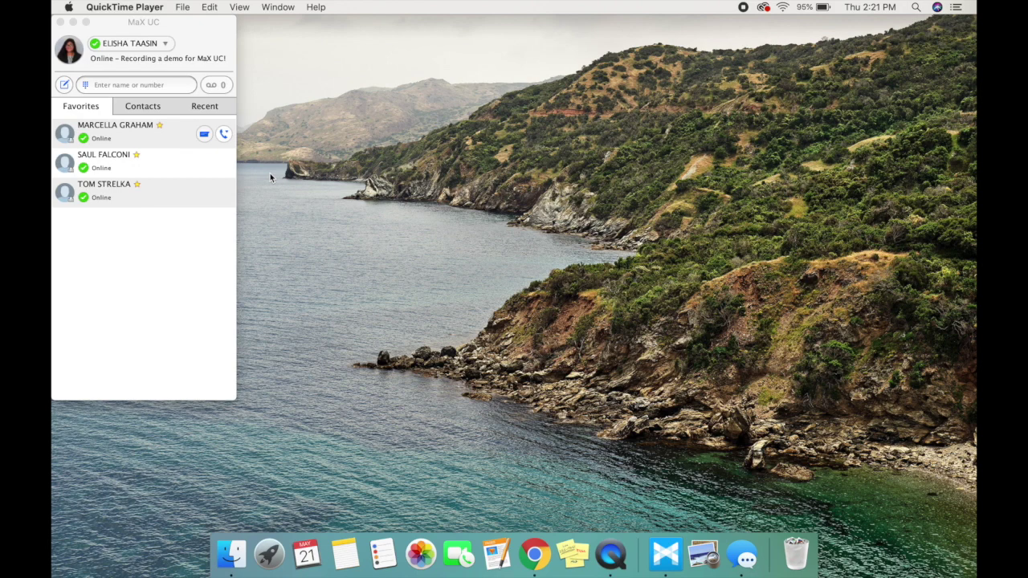
{"action": "left_click", "coordinate": [185, 38]}
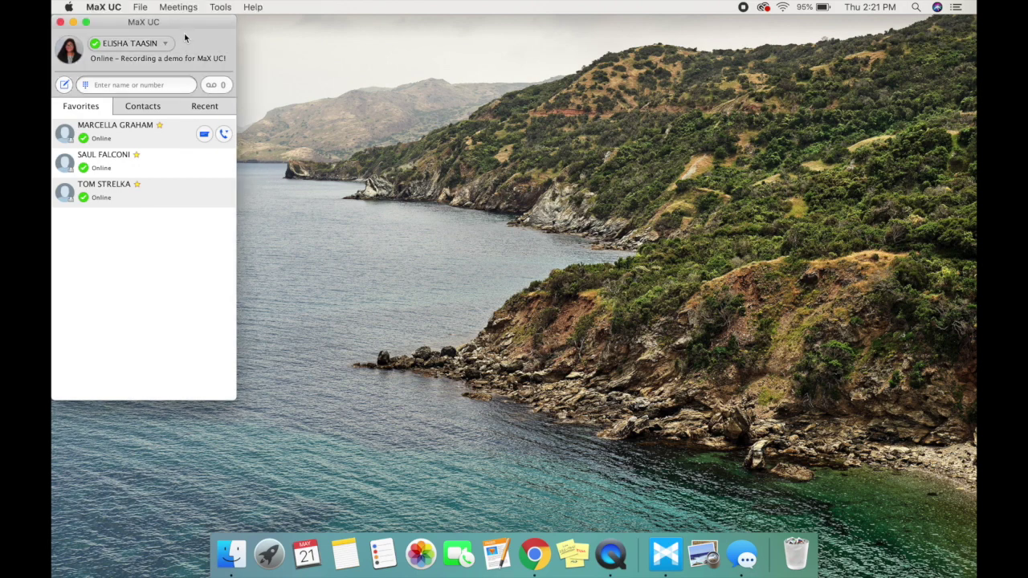
{"action": "left_click", "coordinate": [178, 8]}
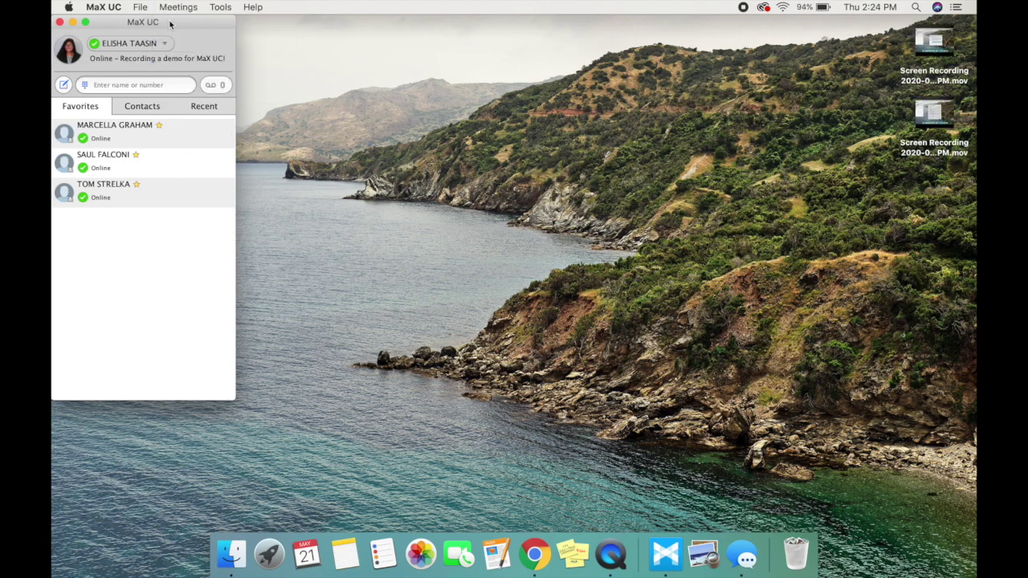
{"action": "left_click", "coordinate": [175, 7]}
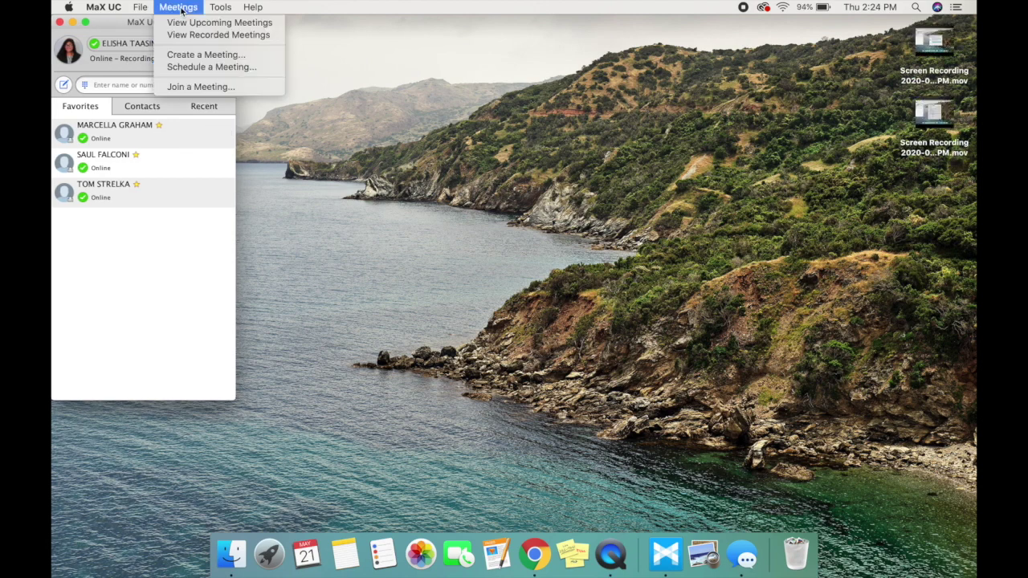
{"action": "left_click", "coordinate": [201, 55]}
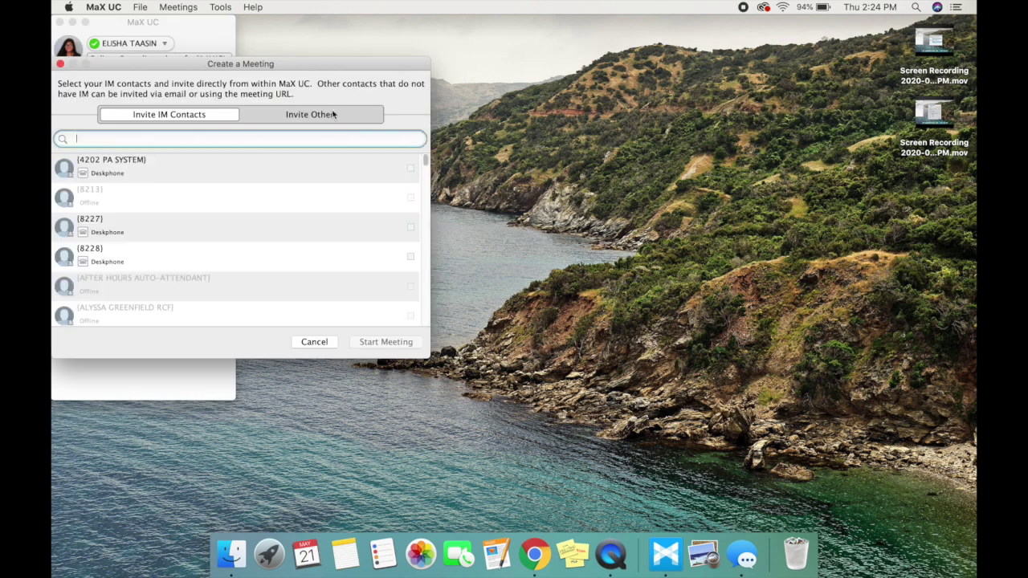
Step: Look through the IM contacts and the options for inviting others by link, and cancel the meeting creation
{"action": "scroll", "coordinate": [305, 223], "scroll_direction": "down", "scroll_amount": 10}
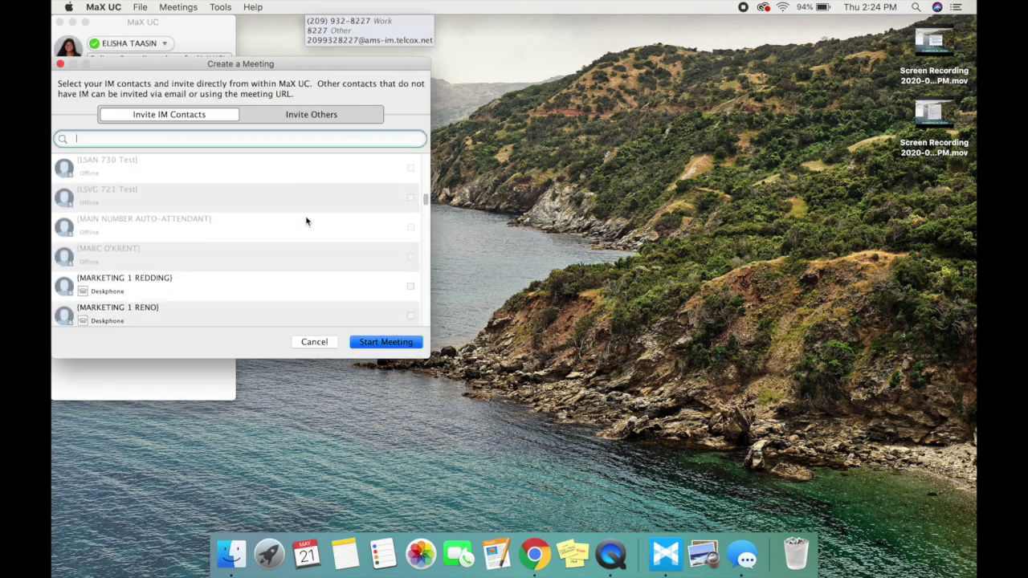
{"action": "scroll", "coordinate": [305, 223], "scroll_direction": "down", "scroll_amount": 10}
{"action": "scroll", "coordinate": [314, 214], "scroll_direction": "up", "scroll_amount": 20}
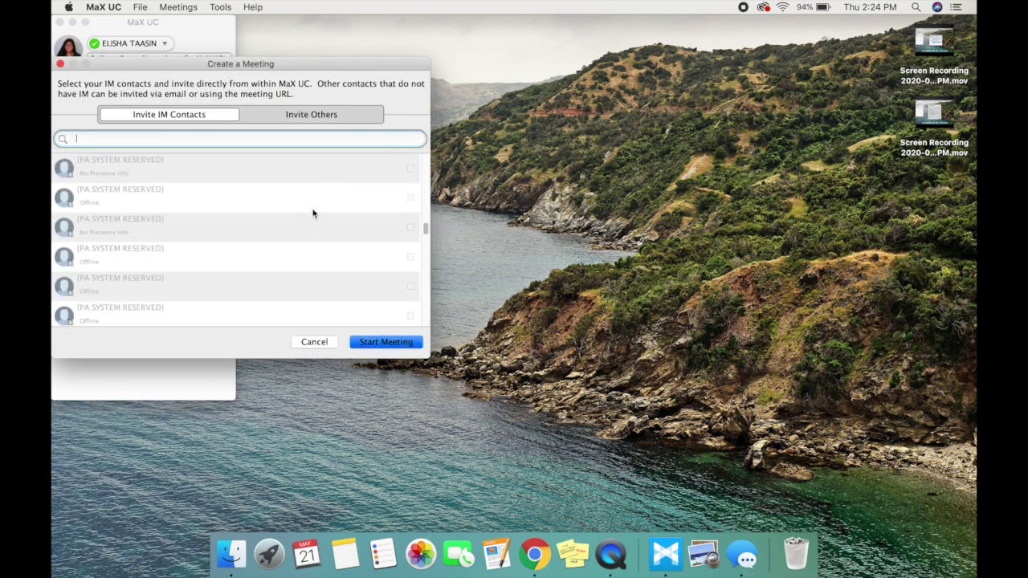
{"action": "left_click", "coordinate": [318, 113]}
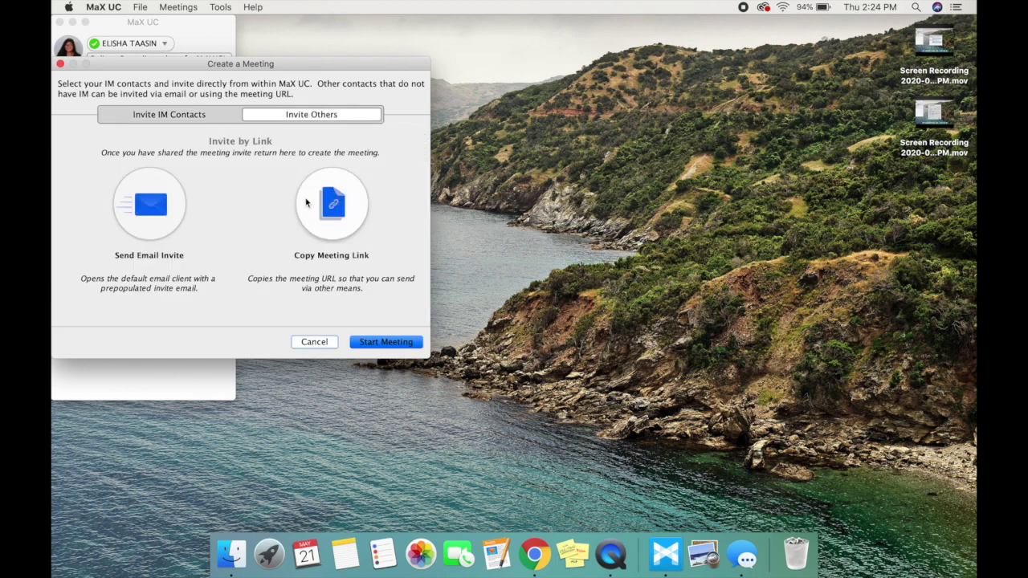
{"action": "left_click_drag", "start_coordinate": [329, 60], "coordinate": [403, 55]}
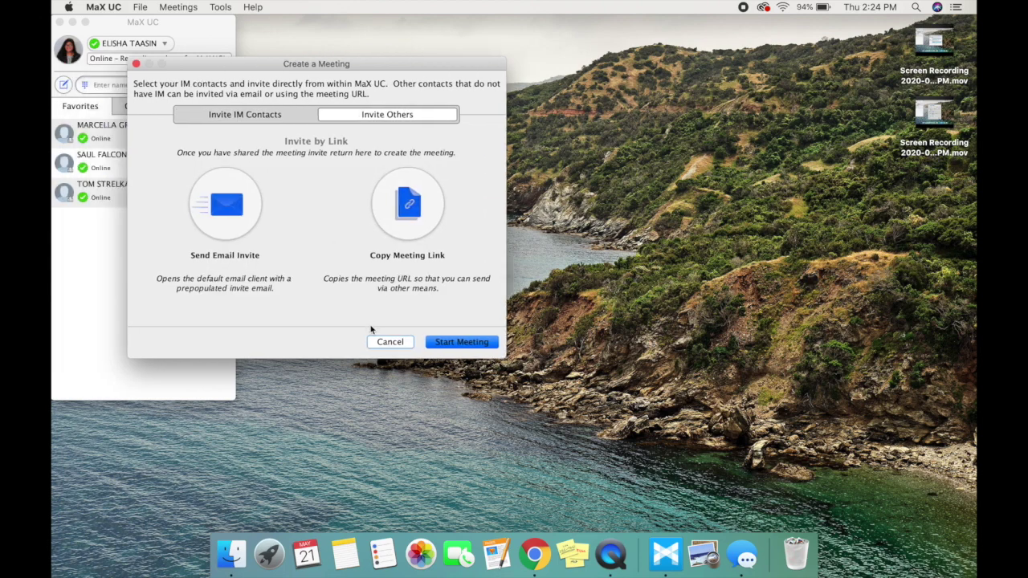
{"action": "left_click", "coordinate": [389, 342]}
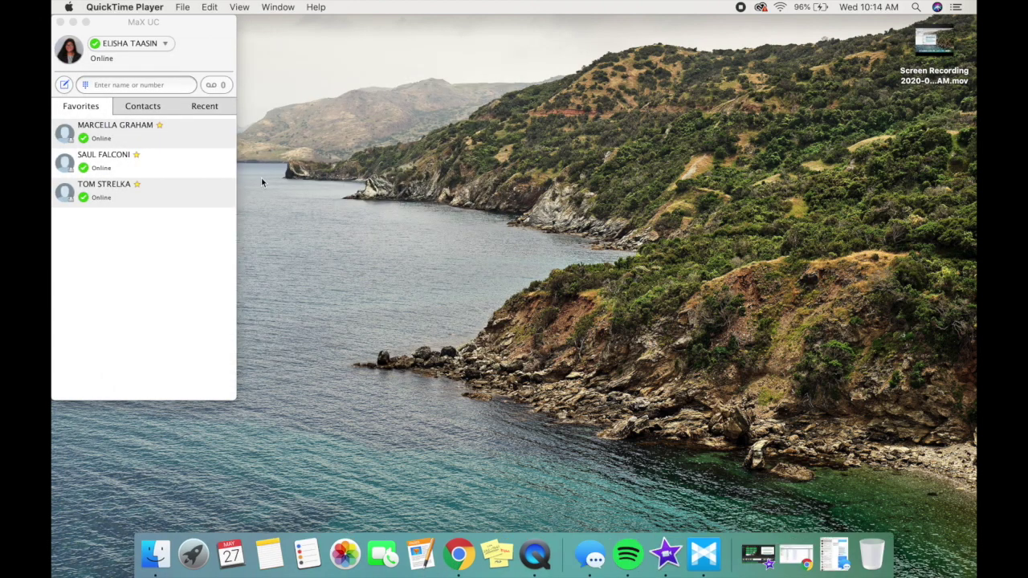
Step: Send the third favorite contact the chat message "Perfect, I'll give you a call right now."
{"action": "left_click", "coordinate": [201, 195]}
{"action": "type", "text": "Perfect, I'll give you a call right now."}
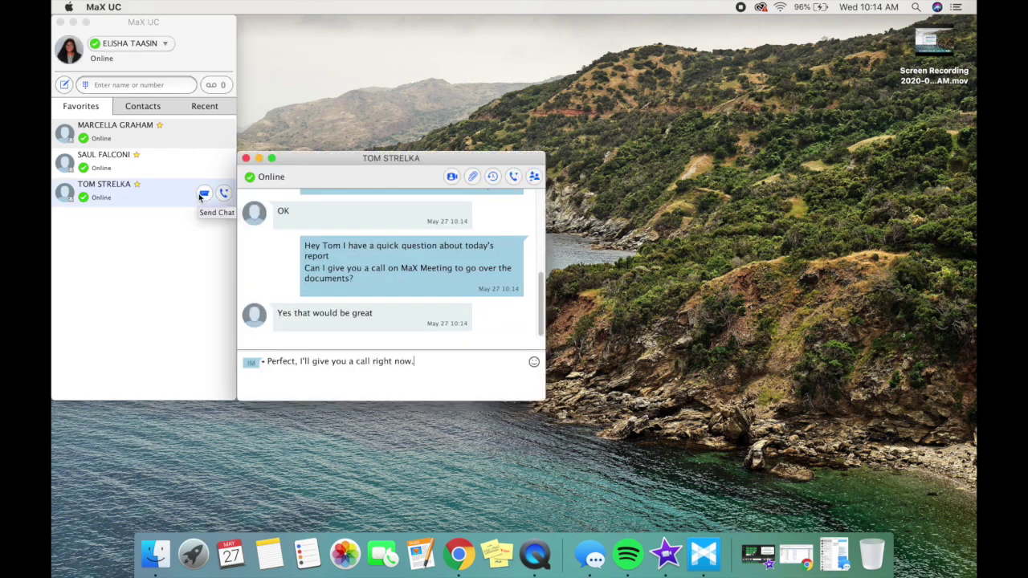
{"action": "key", "text": "Return"}
Step: Invite the chat contact to a meeting and start it immediately
{"action": "left_click", "coordinate": [451, 177]}
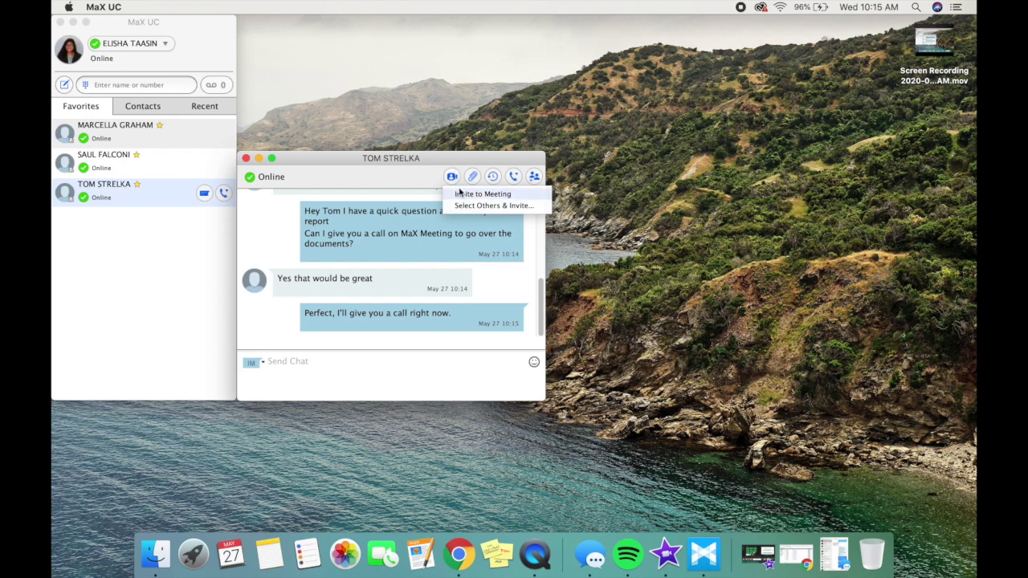
{"action": "left_click", "coordinate": [457, 195]}
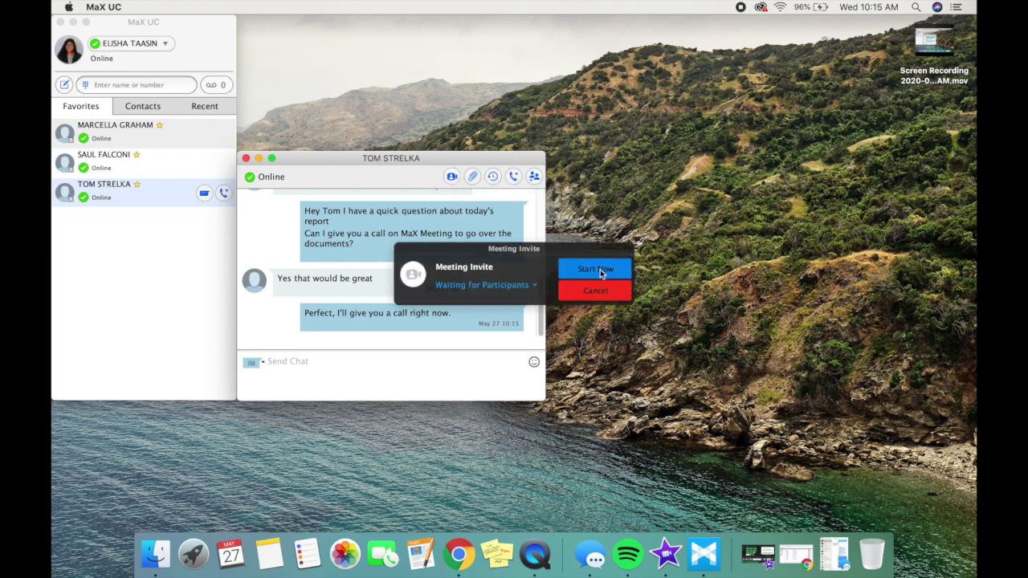
{"action": "left_click", "coordinate": [597, 272]}
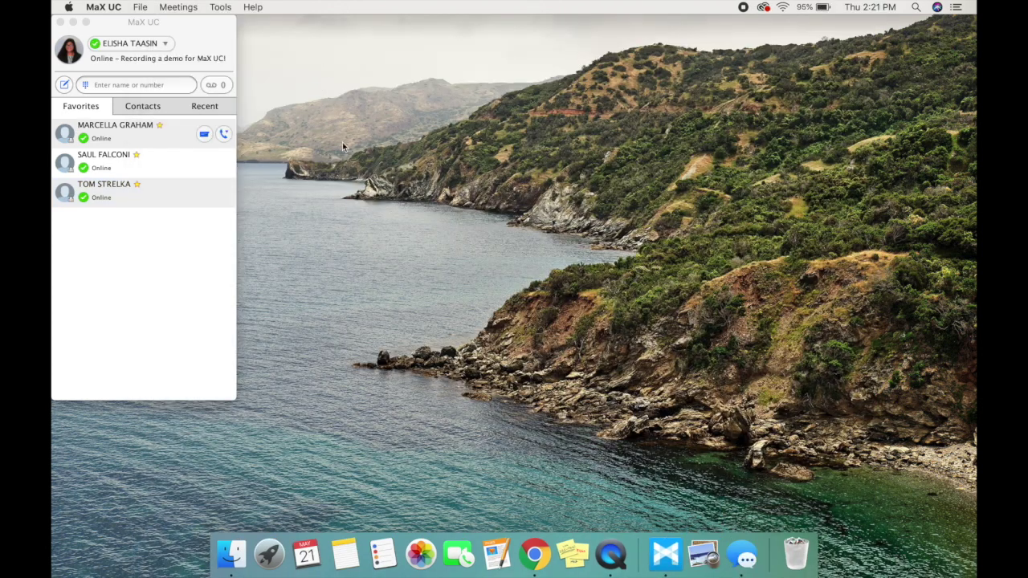
Step: Switch to Chrome, start a meeting from the Utility Telecom Hosted Communications System portal, and allow the Meeting application to open
{"action": "left_click", "coordinate": [534, 552]}
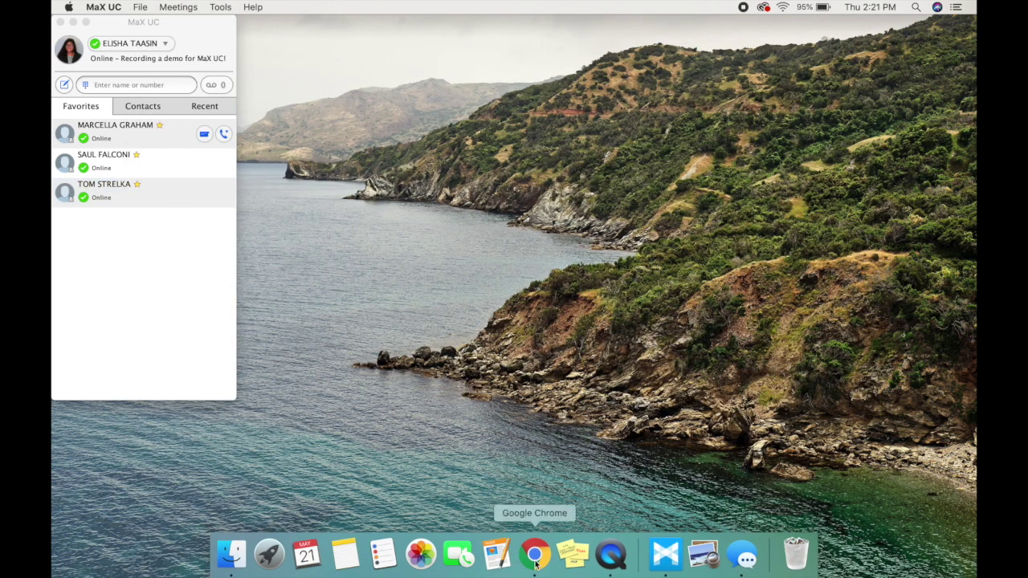
{"action": "type", "text": "c"}
{"action": "key", "text": "Return"}
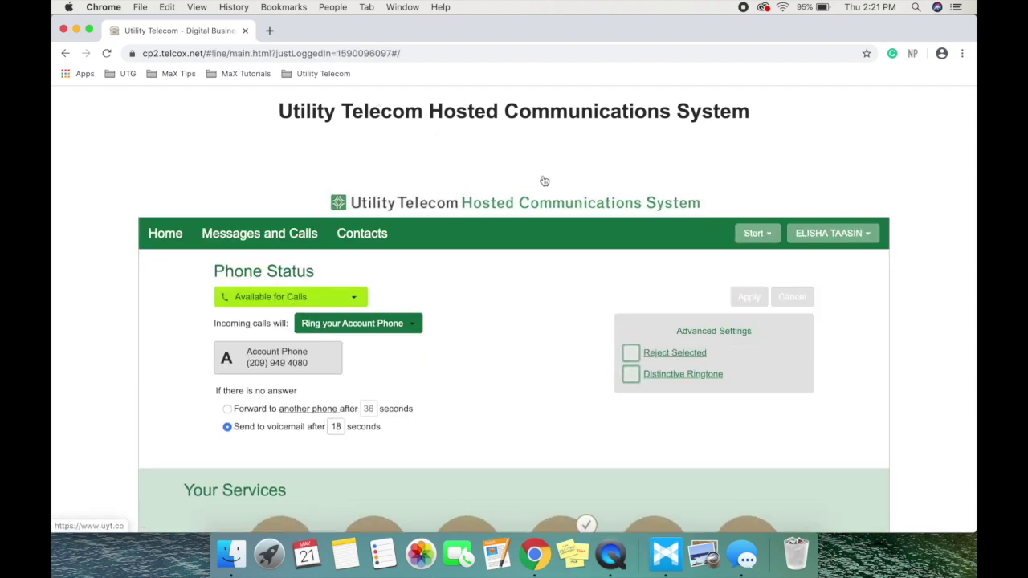
{"action": "left_click", "coordinate": [755, 234]}
{"action": "left_click", "coordinate": [759, 274]}
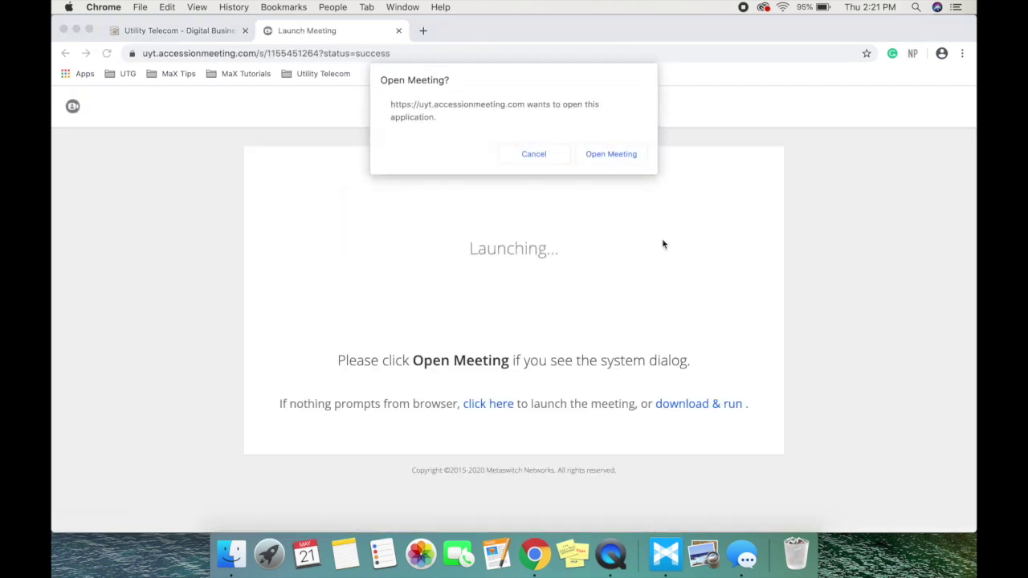
{"action": "left_click", "coordinate": [599, 155]}
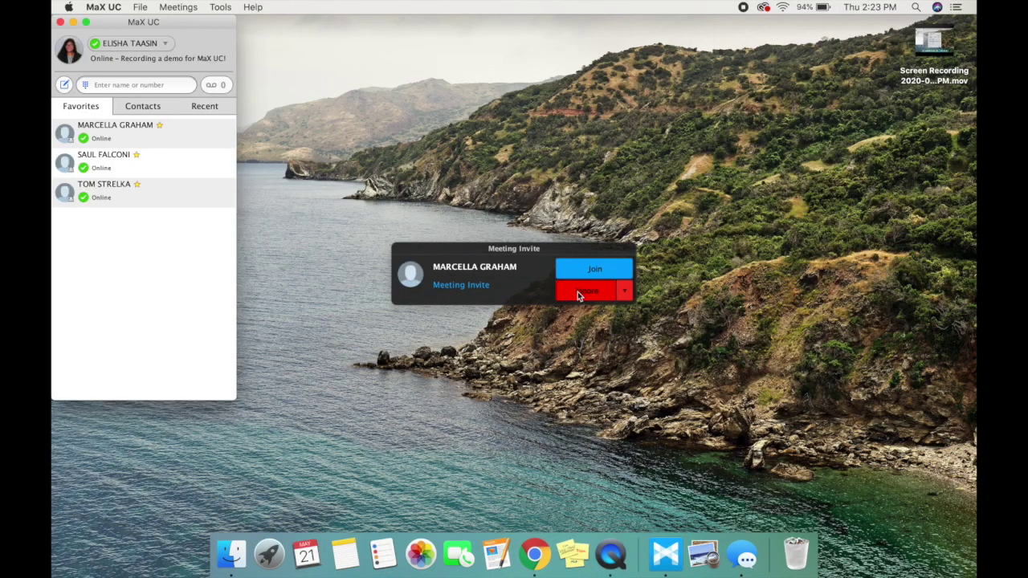
Step: Join the meeting from the incoming invite and leave it
{"action": "left_click", "coordinate": [608, 272]}
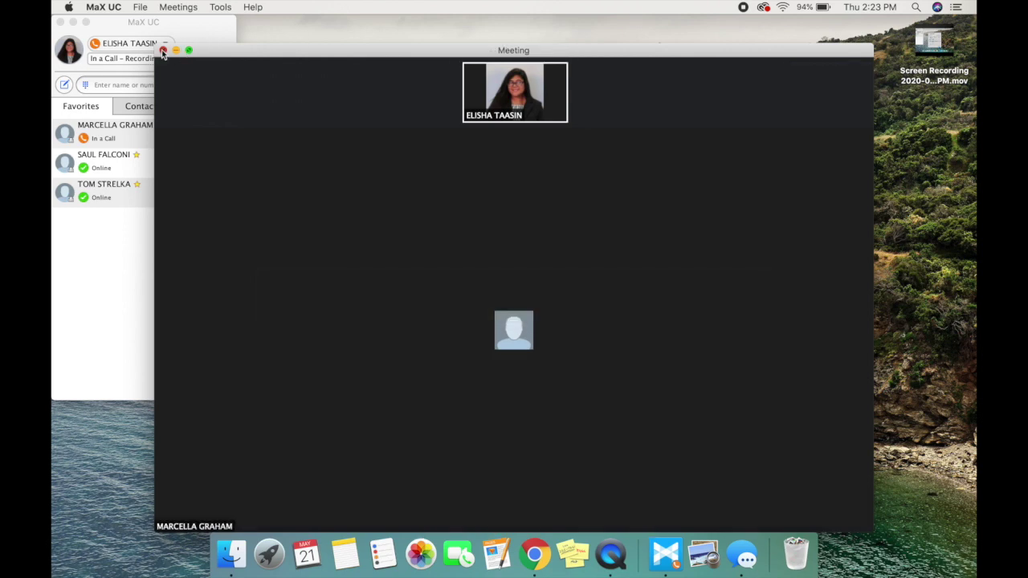
{"action": "left_click", "coordinate": [162, 50]}
{"action": "left_click", "coordinate": [644, 333]}
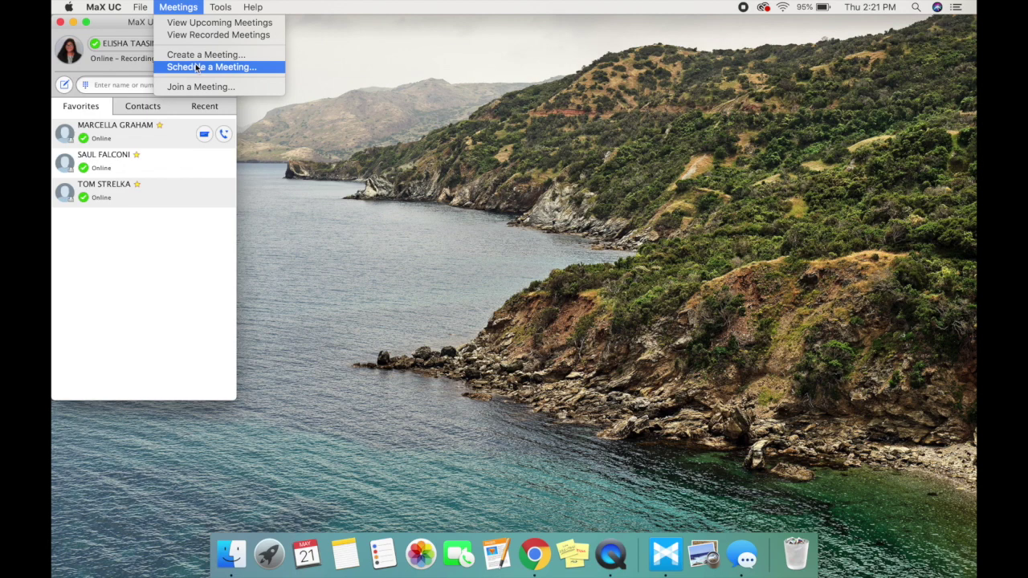
Step: Enter MaX Meeting Demo as the topic of a new scheduled meeting, and close the form without scheduling
{"action": "left_click", "coordinate": [196, 67]}
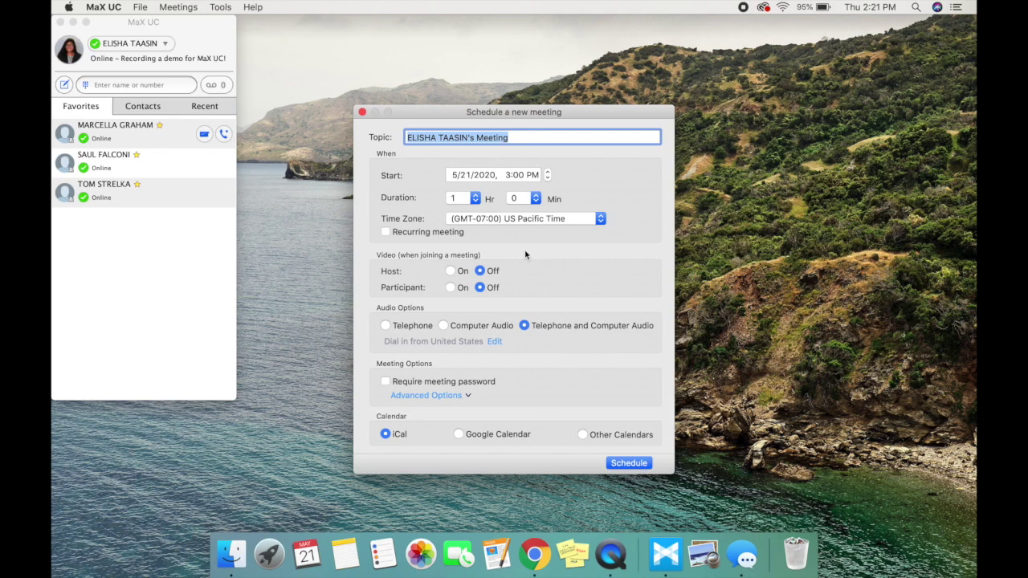
{"action": "type", "text": "MaX Meeting Demo"}
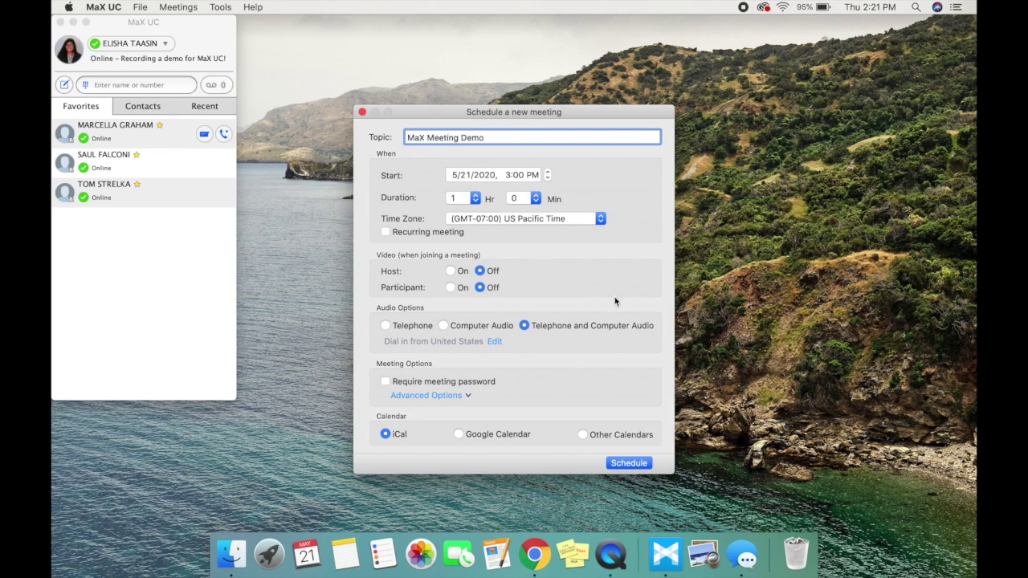
{"action": "left_click", "coordinate": [363, 113]}
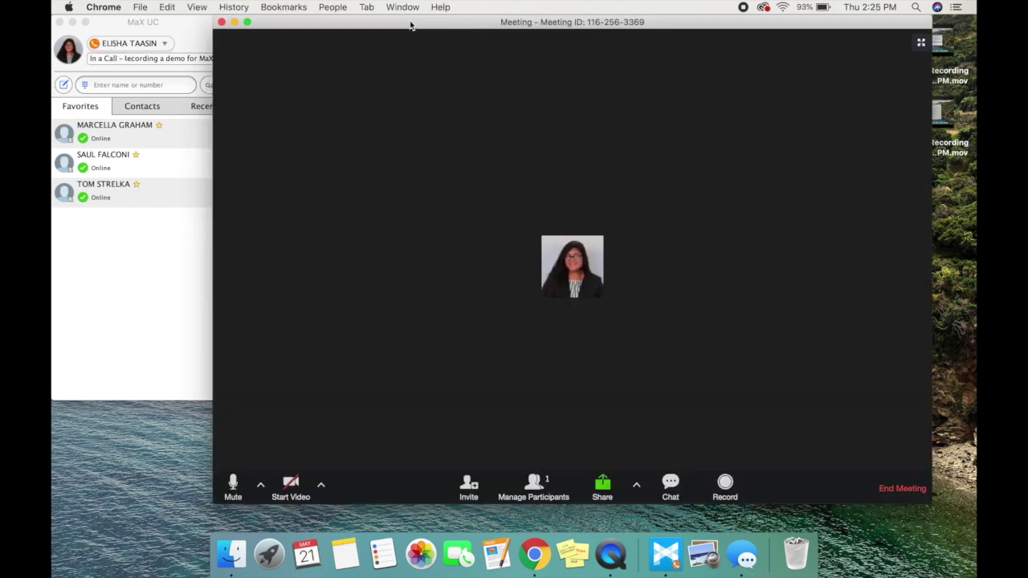
Step: View the IM contacts available to invite to the running meeting, and show its participant list
{"action": "left_click_drag", "start_coordinate": [411, 23], "coordinate": [433, 26]}
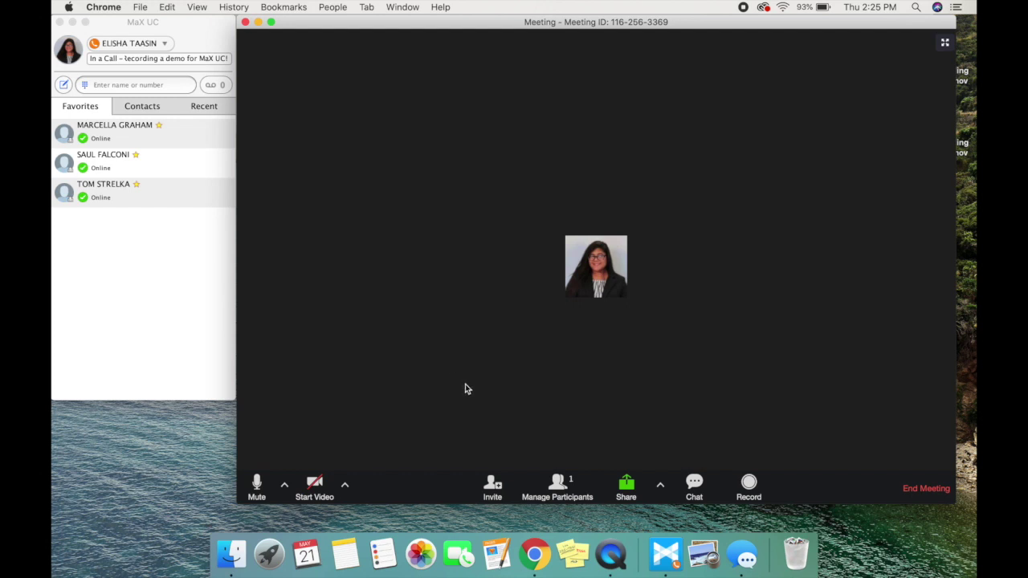
{"action": "left_click", "coordinate": [493, 482]}
{"action": "scroll", "coordinate": [176, 234], "scroll_direction": "down", "scroll_amount": 10}
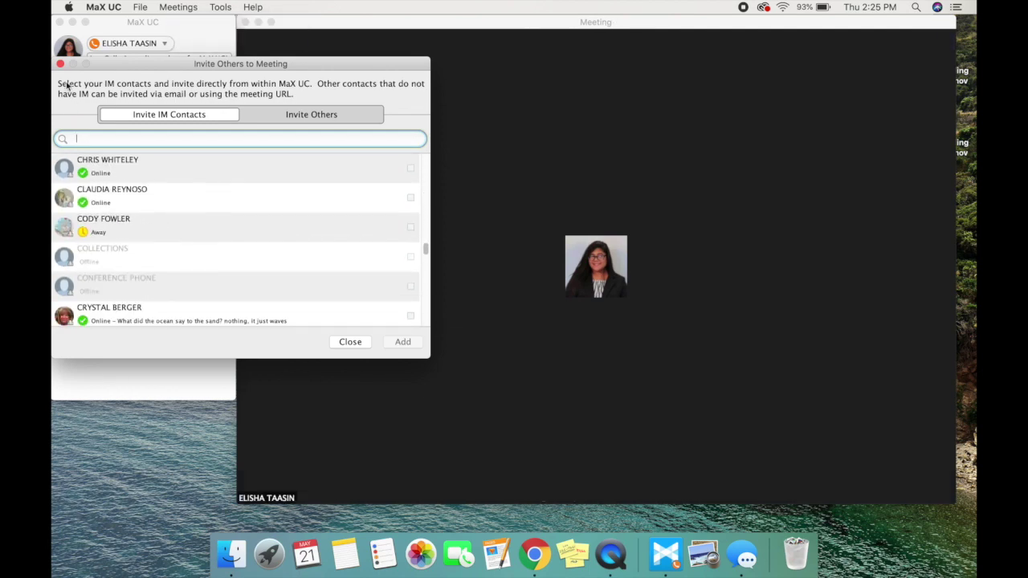
{"action": "left_click", "coordinate": [61, 64]}
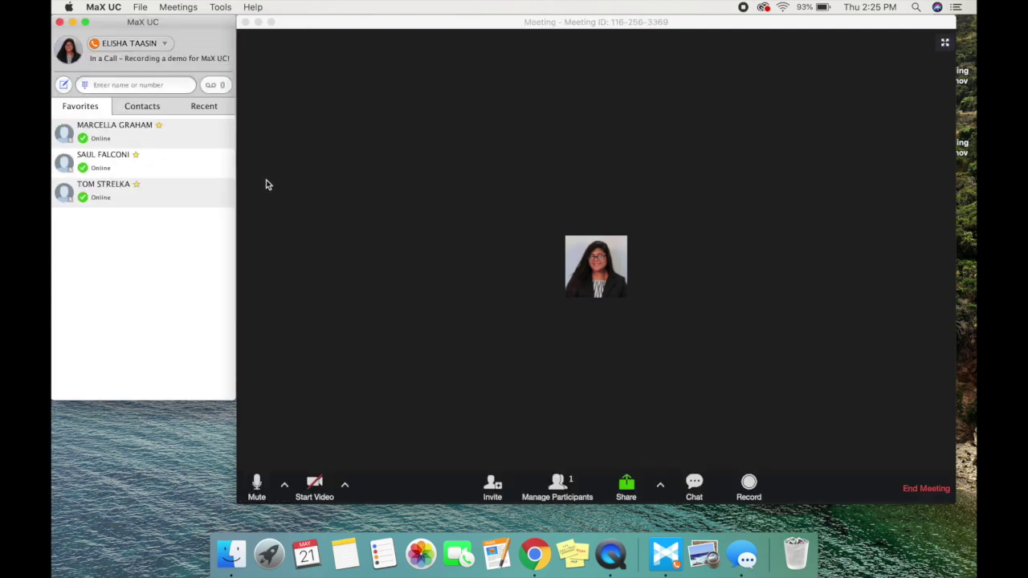
{"action": "left_click", "coordinate": [561, 485]}
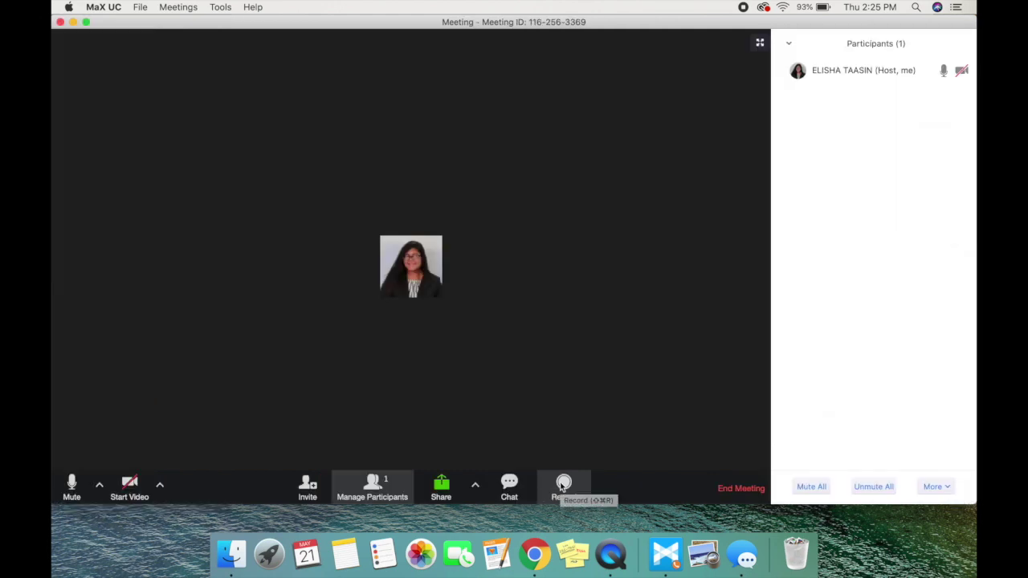
Step: Try to share Desktop 1 in the meeting, decline the permission request and close the sharing options
{"action": "left_click", "coordinate": [457, 483]}
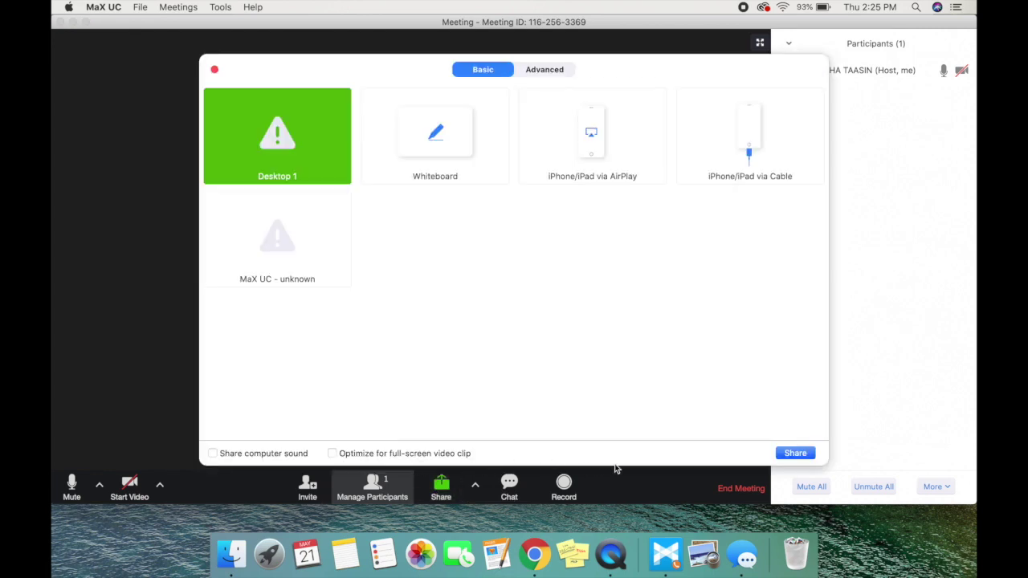
{"action": "left_click", "coordinate": [792, 455]}
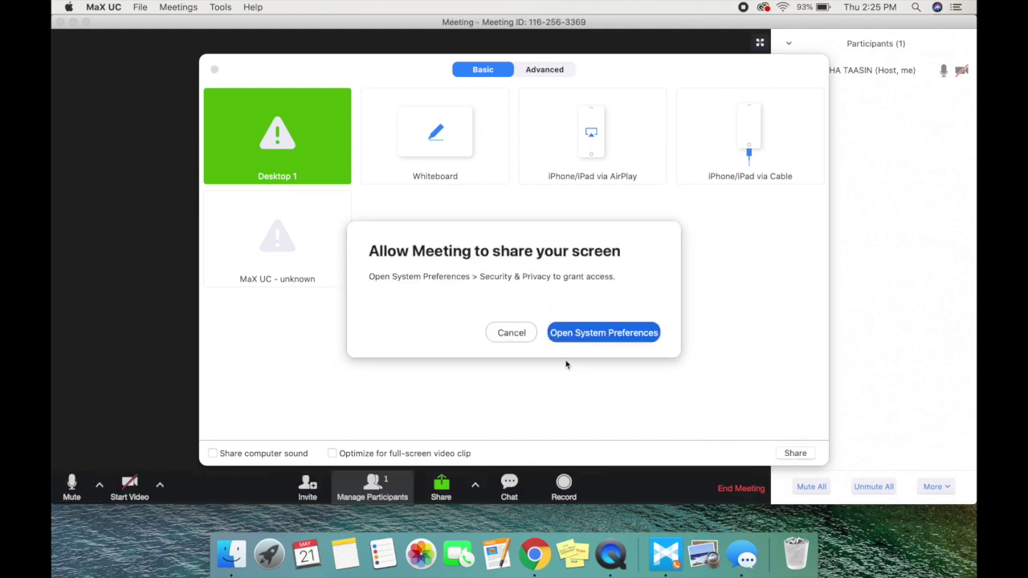
{"action": "left_click", "coordinate": [523, 334]}
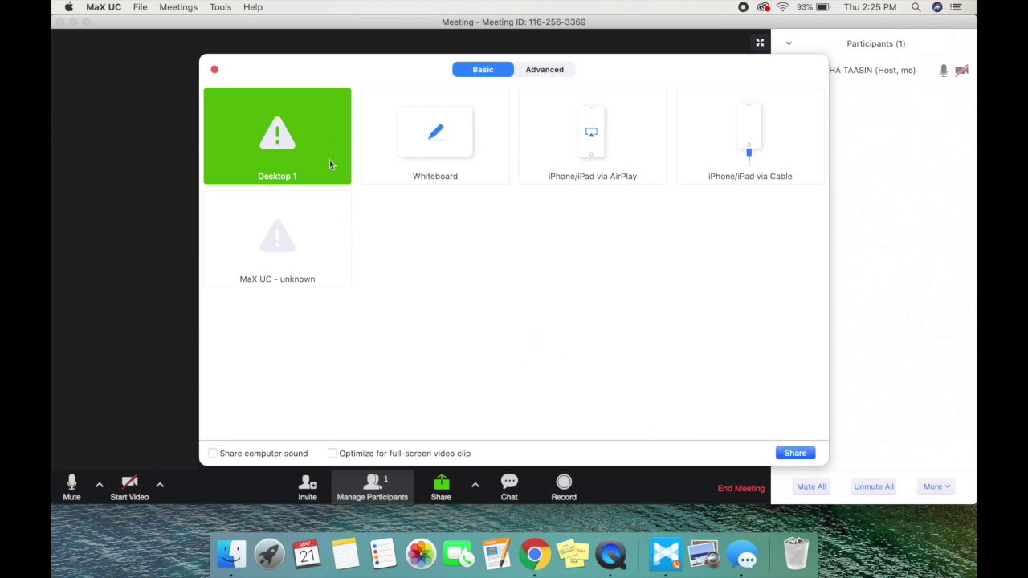
{"action": "left_click", "coordinate": [214, 71]}
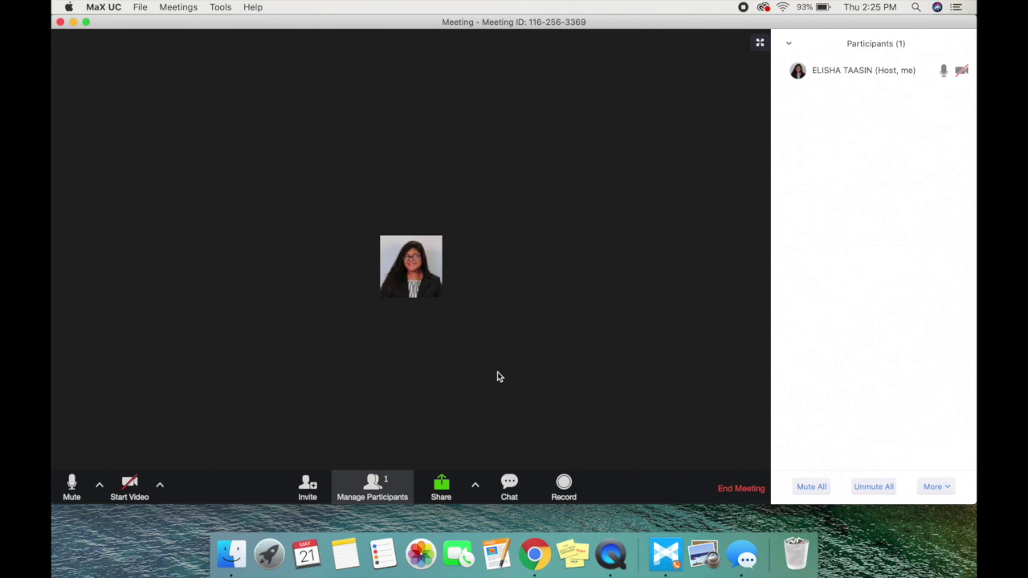
Step: Show the meeting chat and end the meeting
{"action": "left_click", "coordinate": [518, 480]}
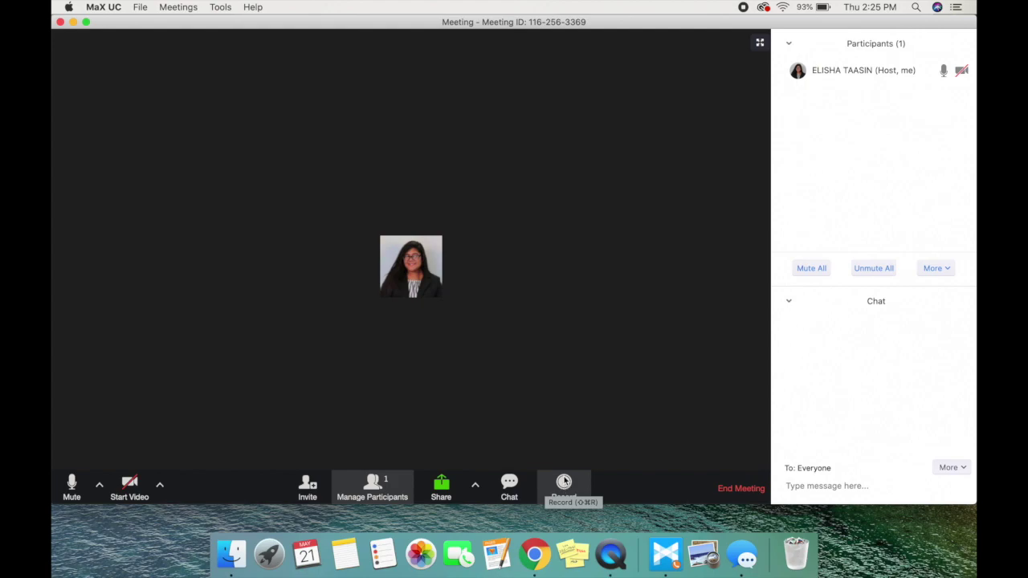
{"action": "left_click", "coordinate": [727, 488]}
{"action": "left_click", "coordinate": [608, 306]}
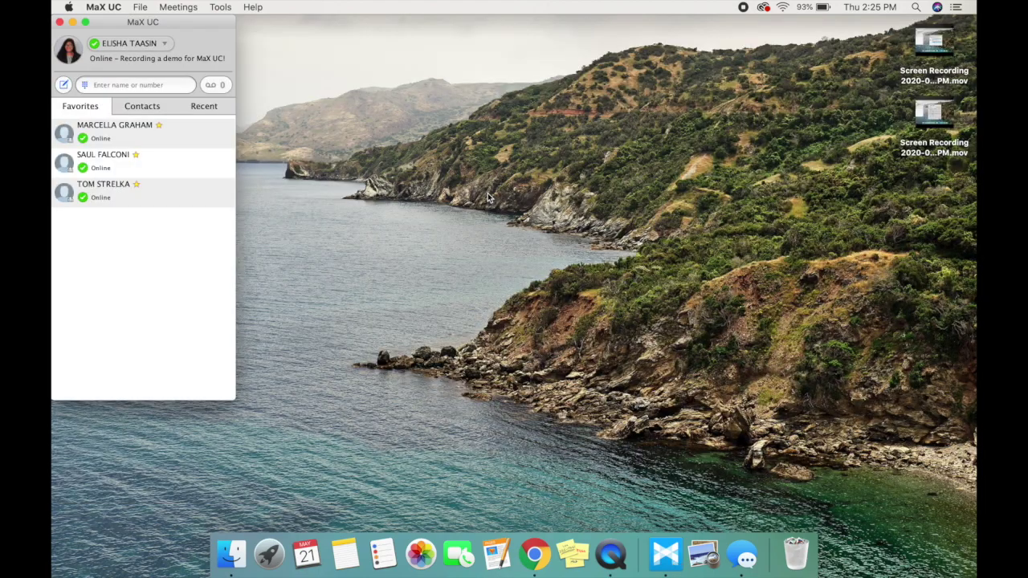